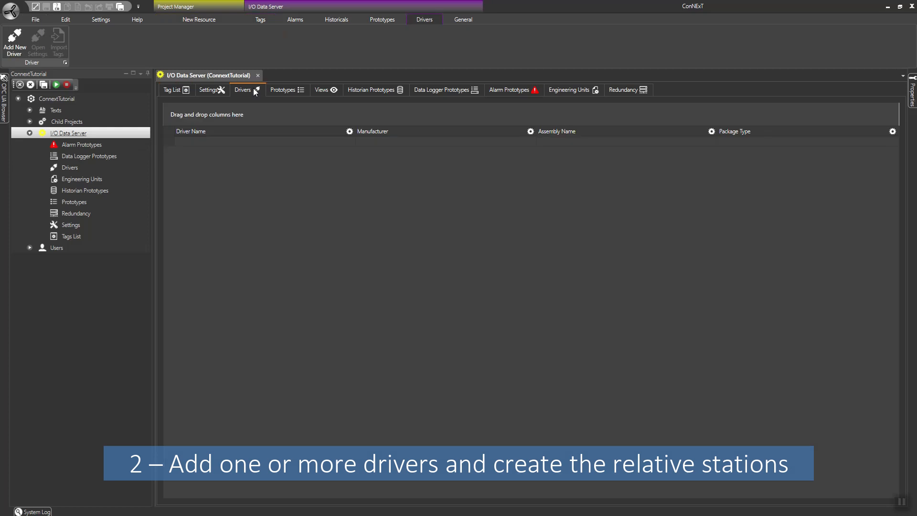
Start adding a new driver to the I/O Data Server and choose Modbus TCP-IP Master from the Modbus manufacturer group.
click(200, 170)
right_click(200, 169)
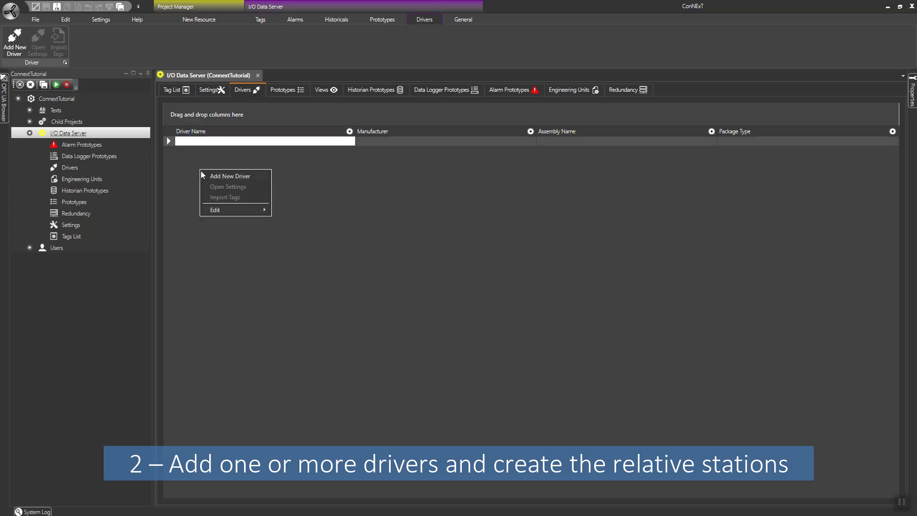
click(234, 177)
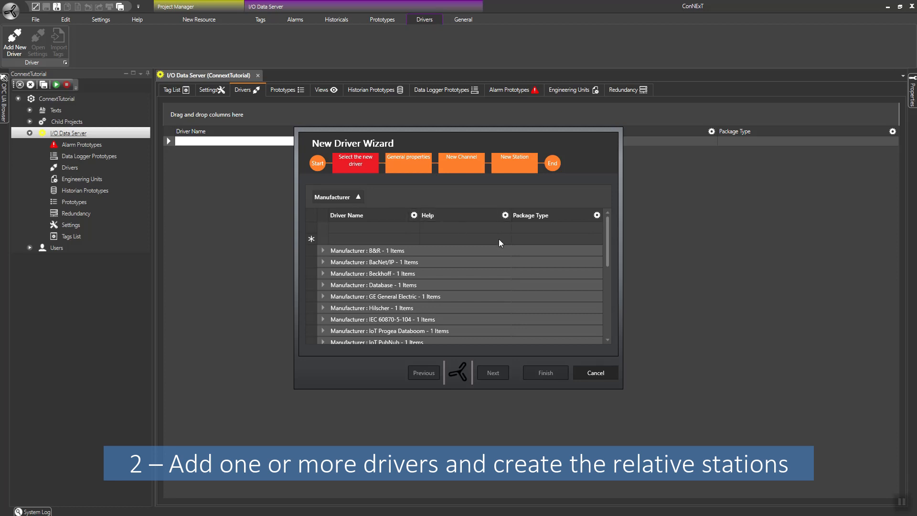
scroll(591, 248, down, 5)
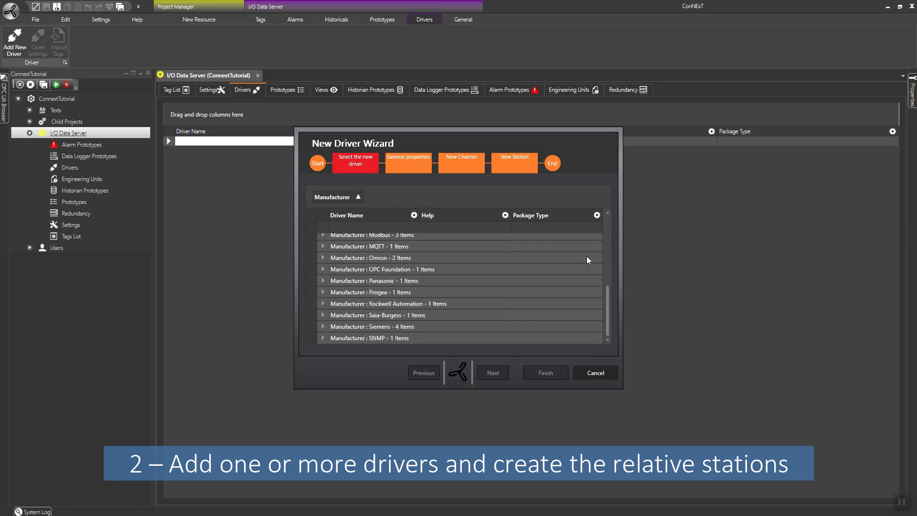
scroll(415, 287, up, 2)
click(361, 293)
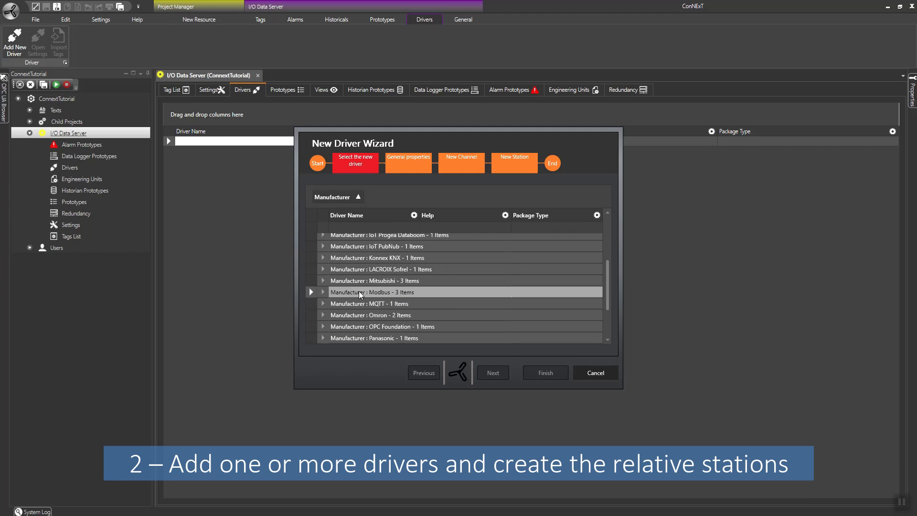
click(323, 293)
click(405, 316)
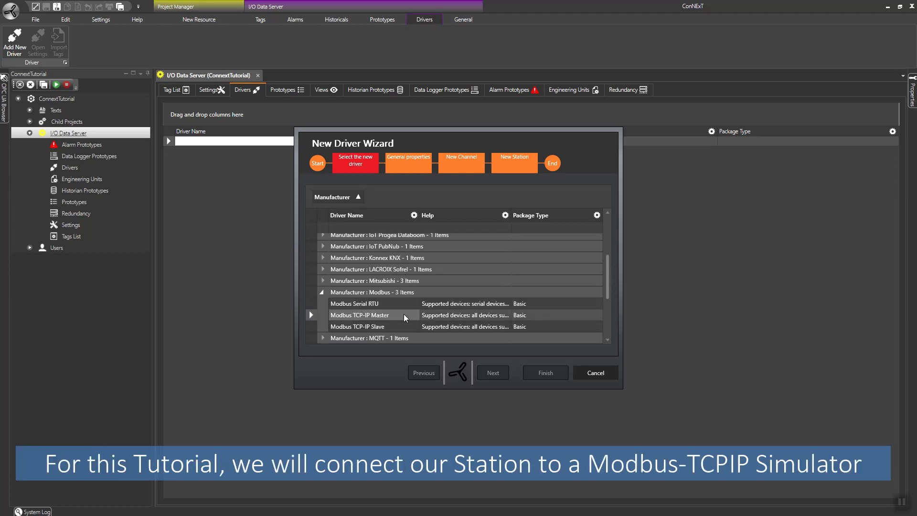
click(488, 373)
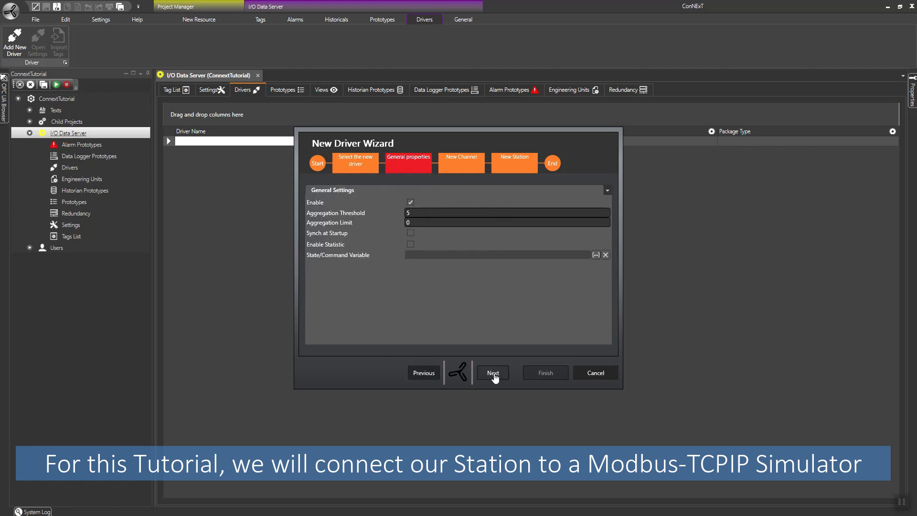
Set the driver channel's host name to 127.0.0.1 and finish the driver with the default station Station0.
click(495, 375)
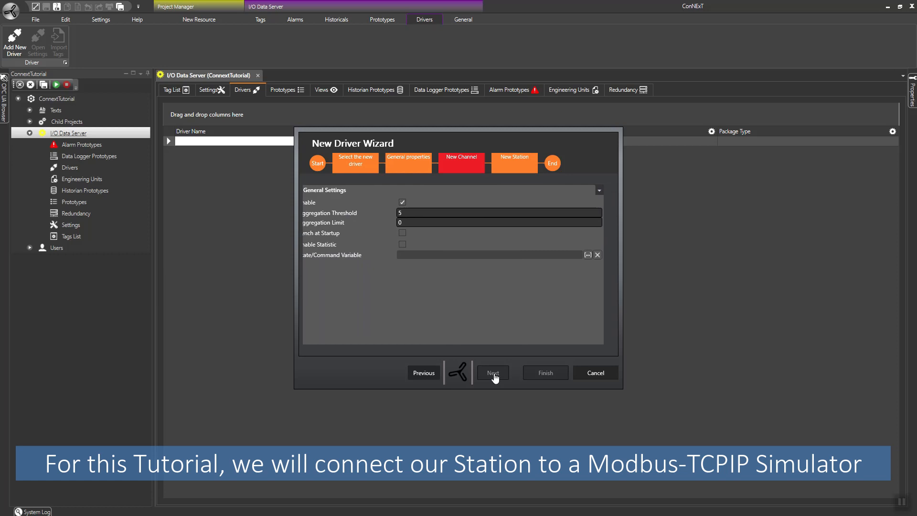
click(480, 258)
text(12)
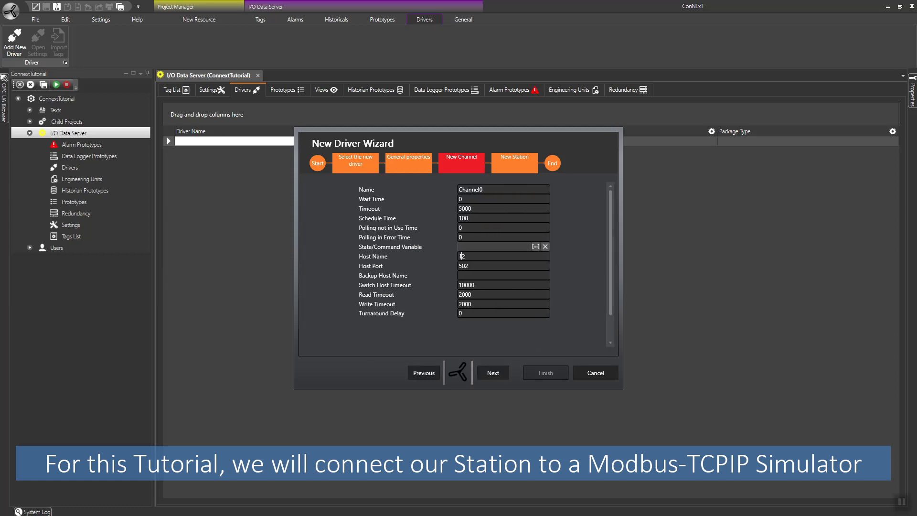
text(7.0.0.1)
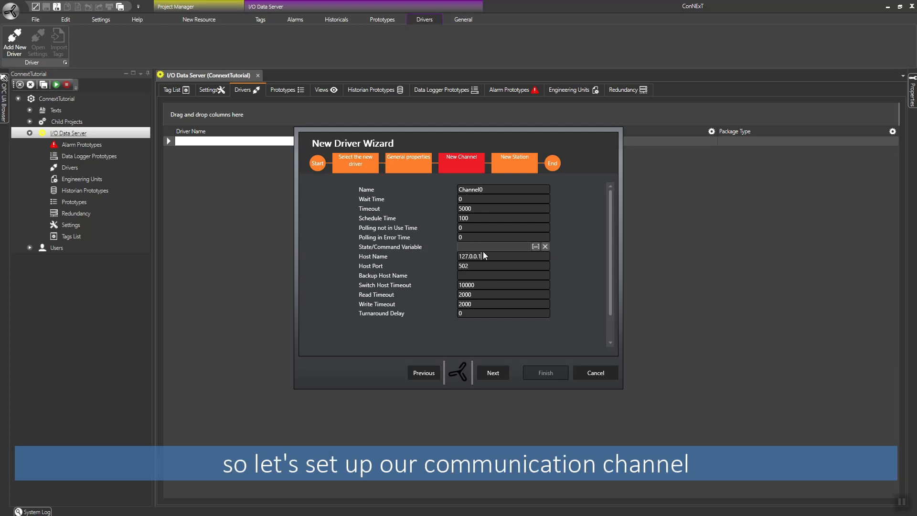
click(495, 372)
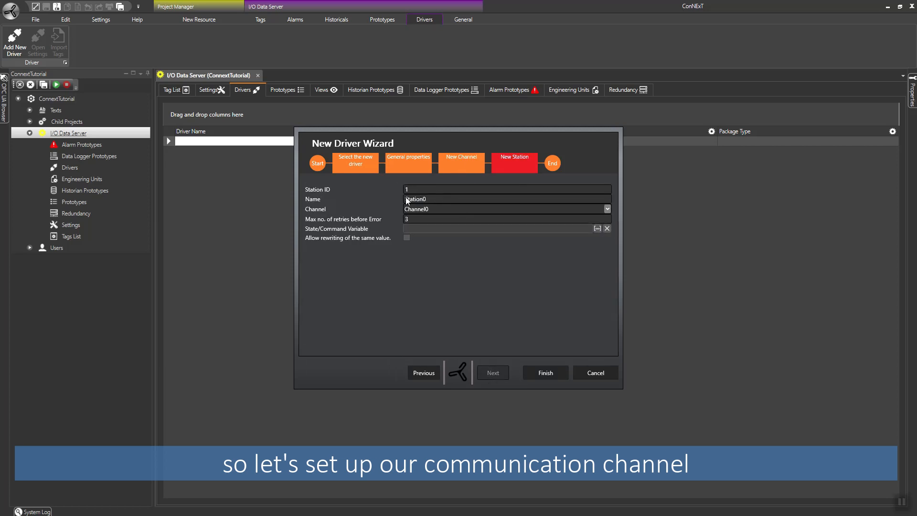
drag(440, 199, 391, 199)
click(535, 373)
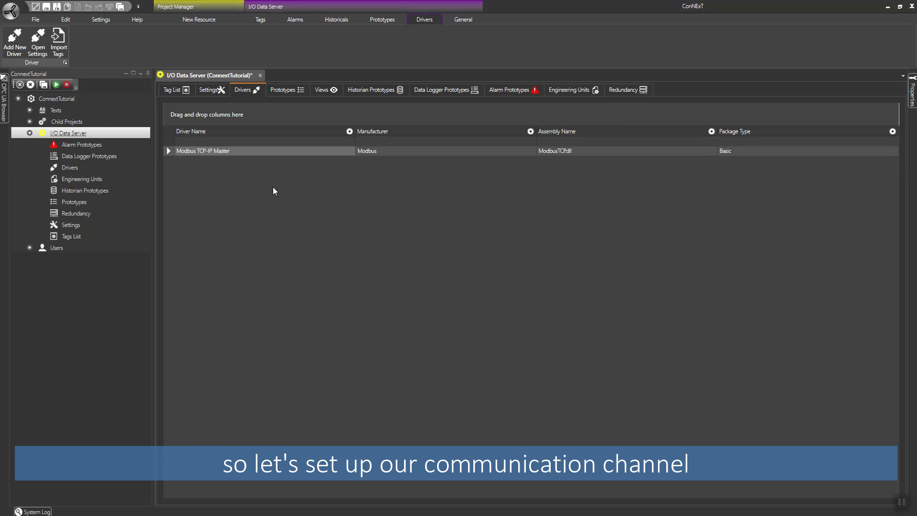
Add a new tag under Root in the tag list, named Variable1 with data type Int32.
click(176, 90)
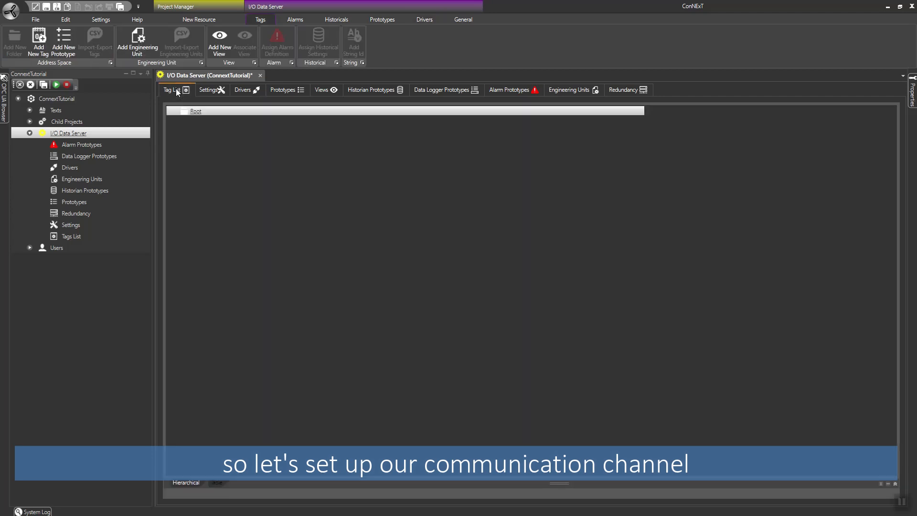
right_click(197, 111)
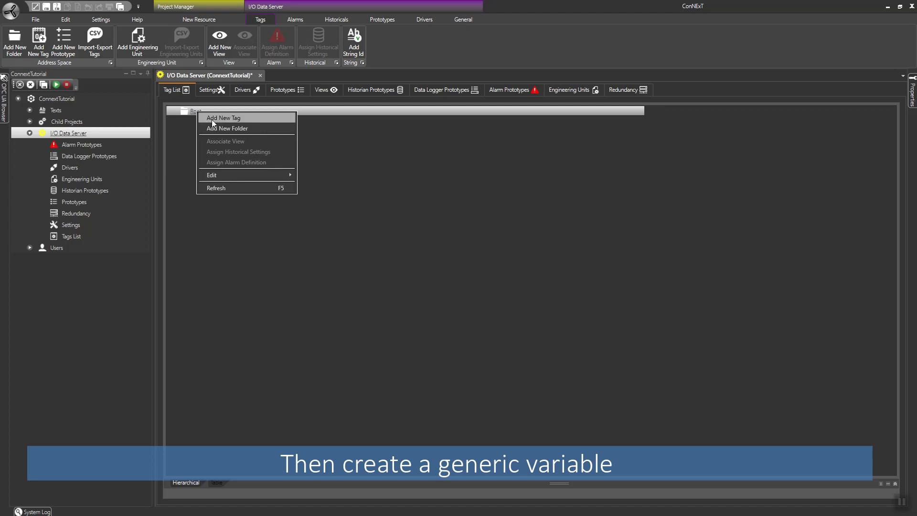
click(234, 119)
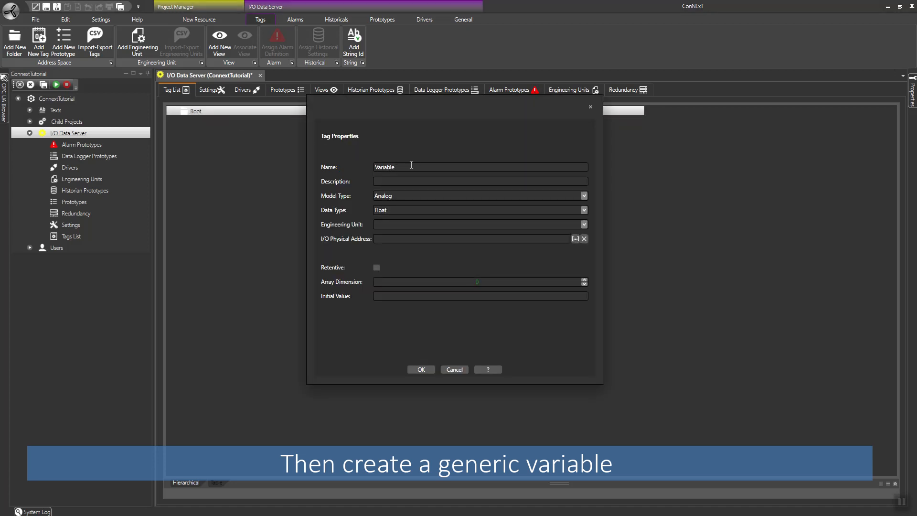
text(1)
click(408, 208)
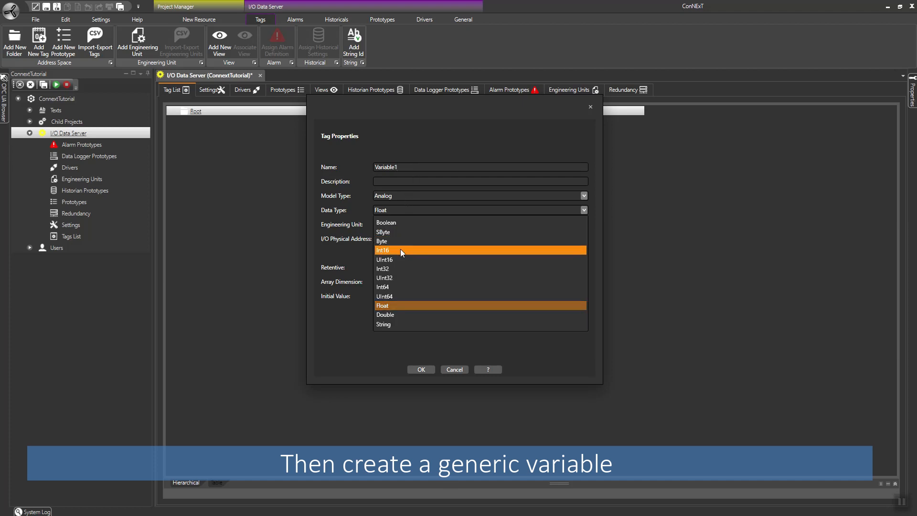
click(399, 267)
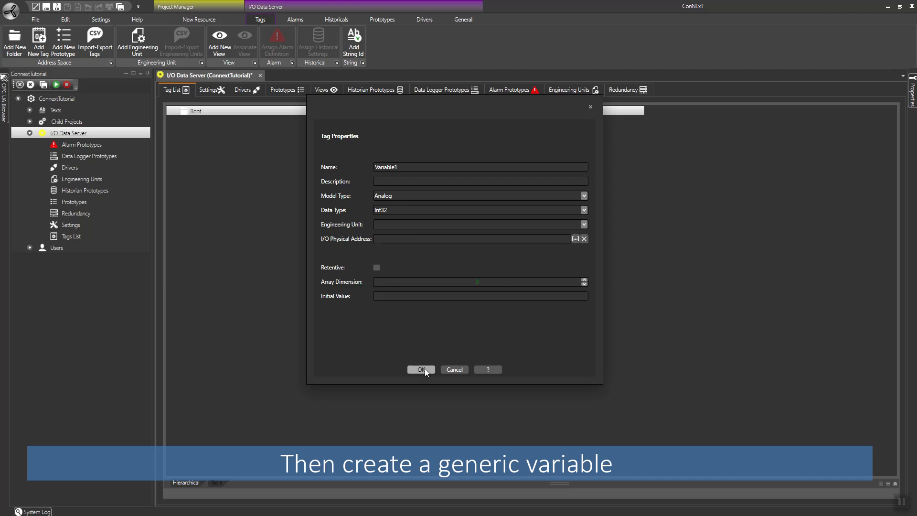
Add an I/O physical address entry to Variable1 and set its Modbus TCP-IP Master start address to 1.
click(575, 239)
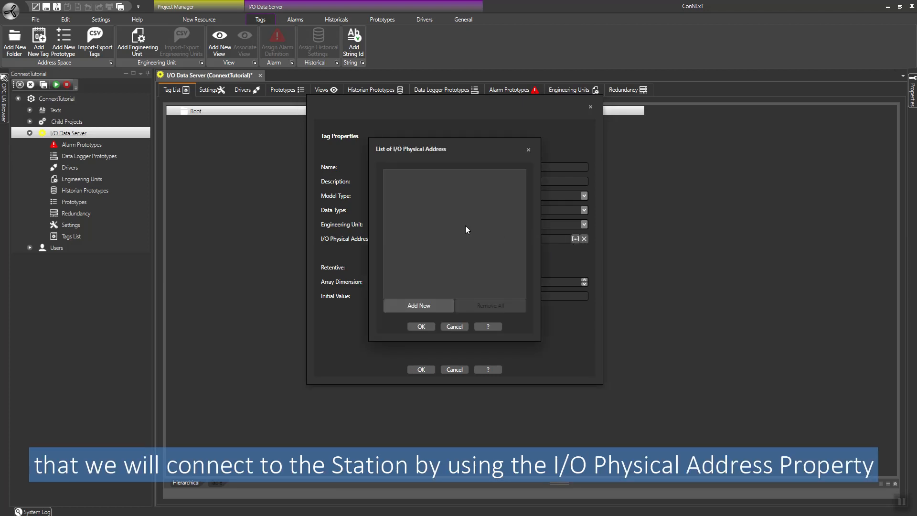
click(422, 305)
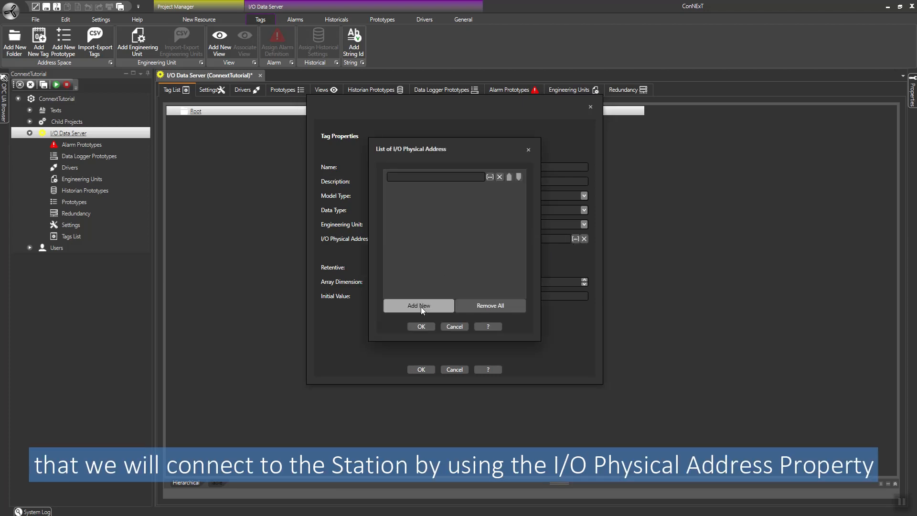
click(490, 177)
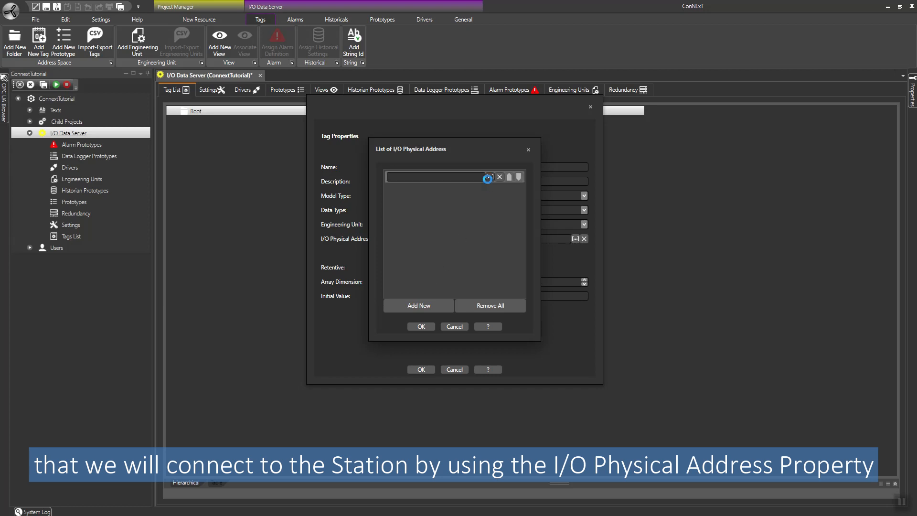
click(500, 178)
click(501, 177)
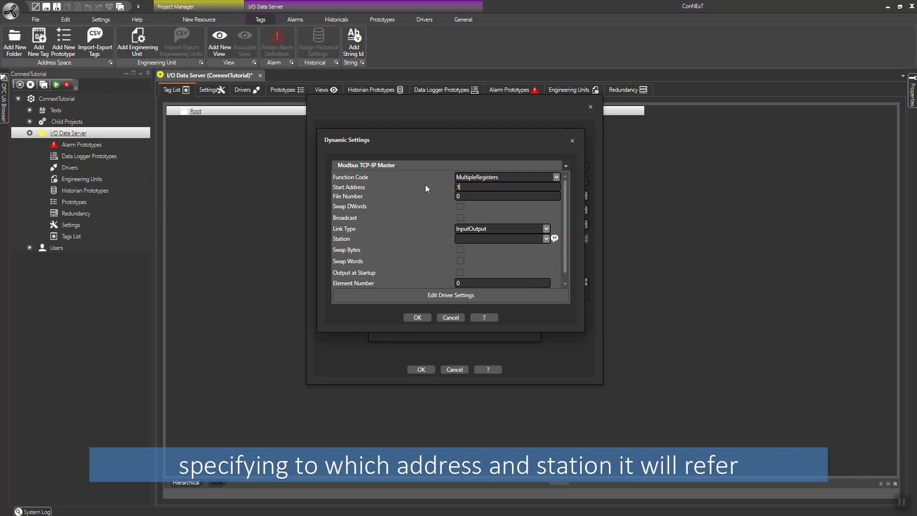
Assign Station0 to the physical address, then create the tag with it and save the project.
click(496, 240)
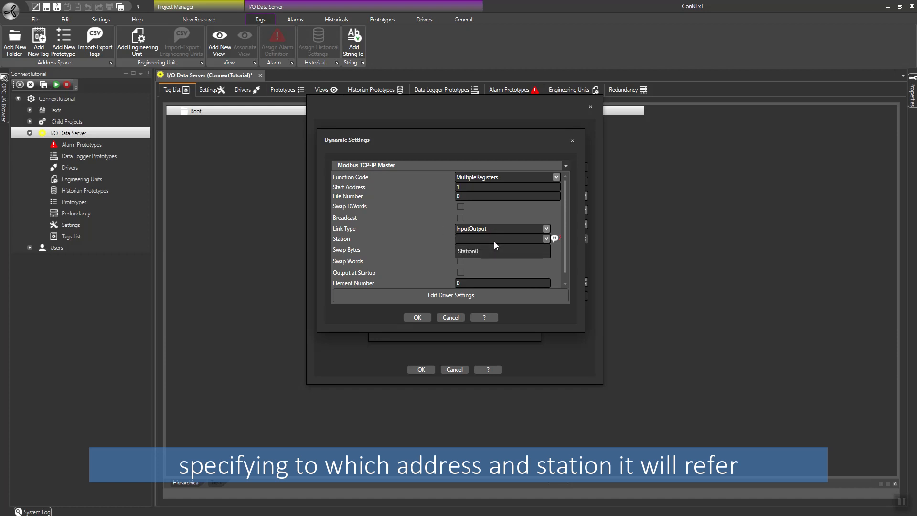
click(472, 251)
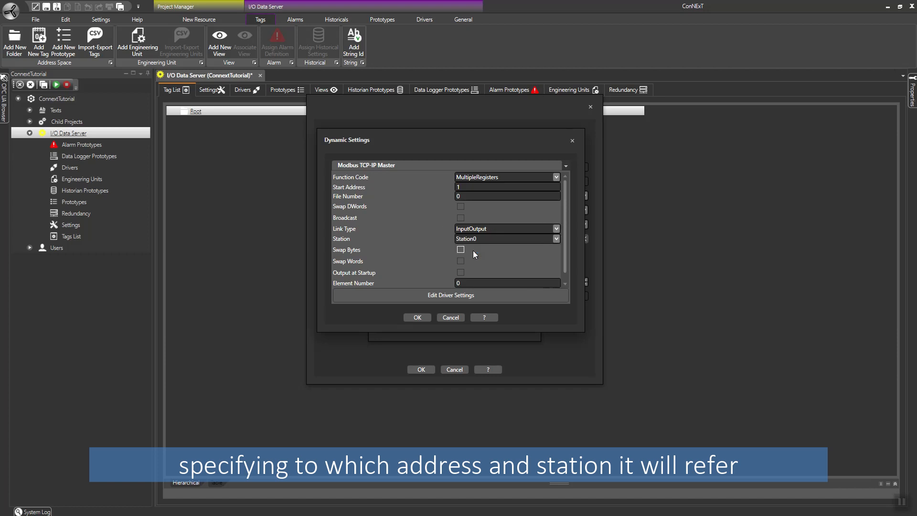
click(425, 318)
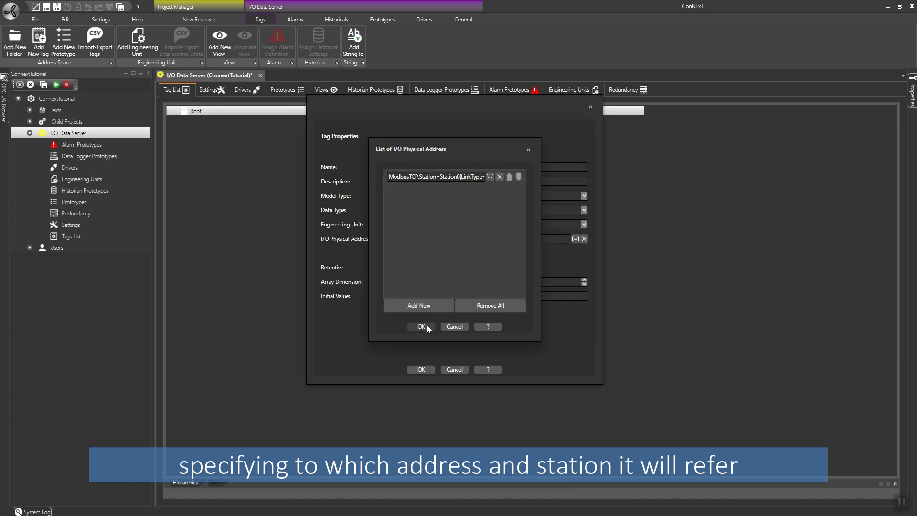
click(427, 327)
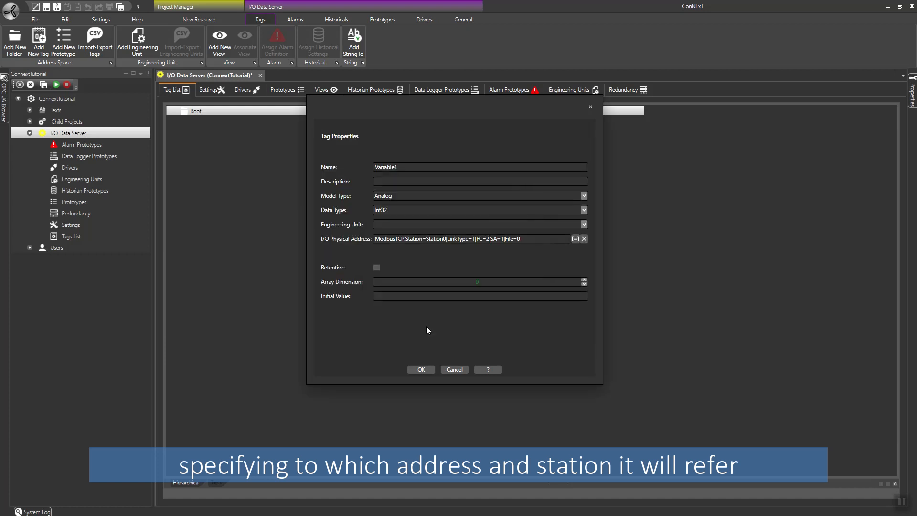
click(422, 370)
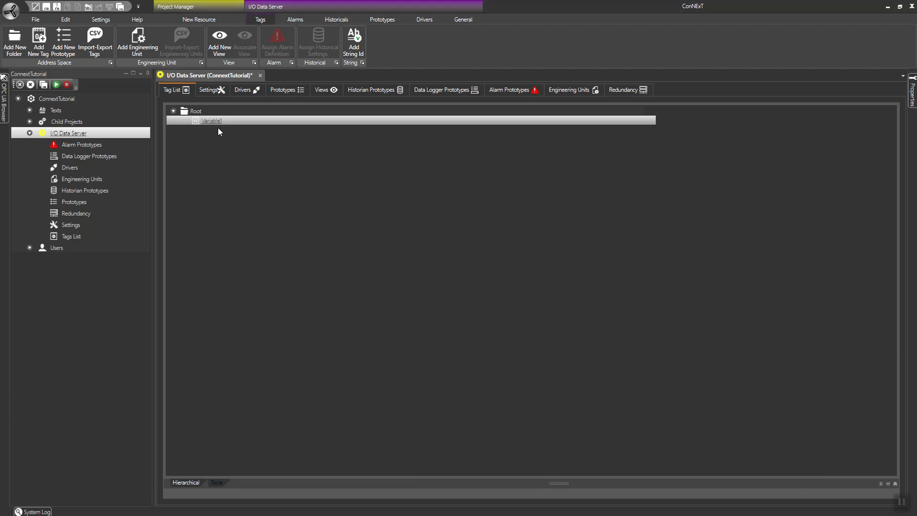
click(44, 85)
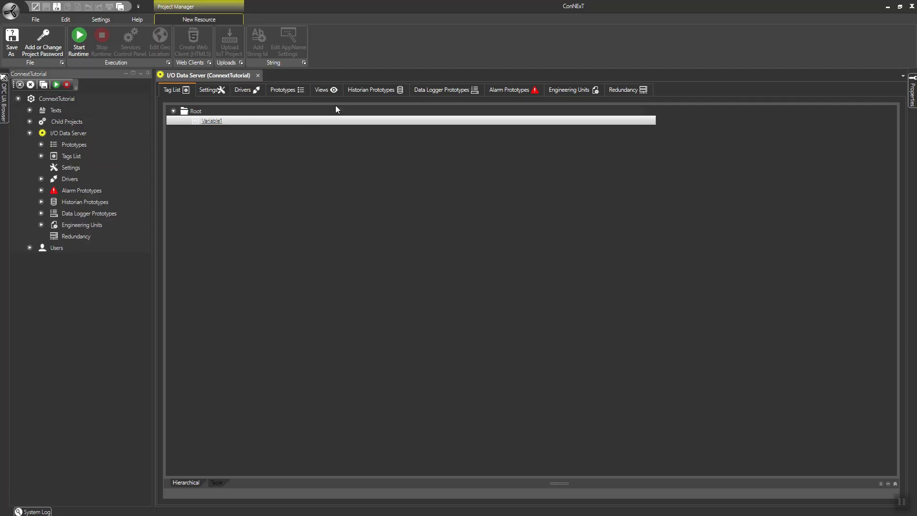
Create a historian prototype named Historical1 with the default recording settings and save it.
click(385, 88)
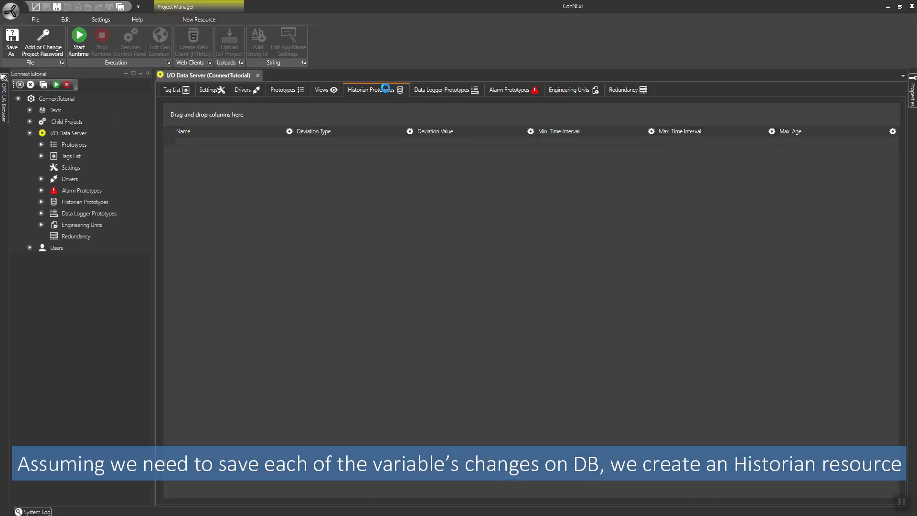
double_click(242, 163)
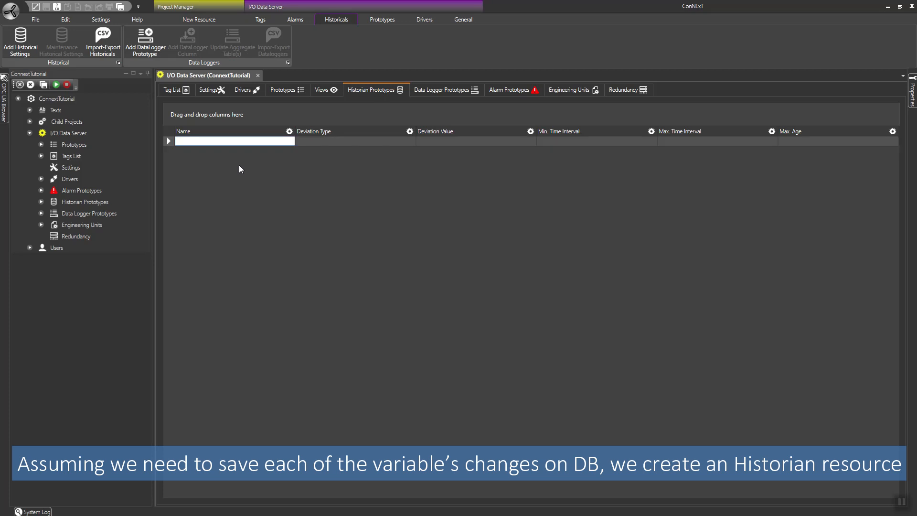
right_click(240, 165)
click(286, 171)
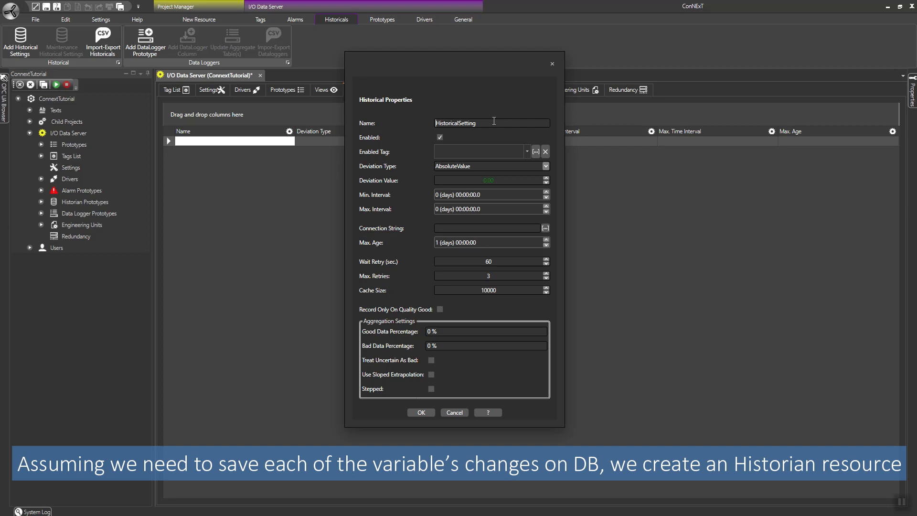
drag(484, 122, 459, 125)
text(1)
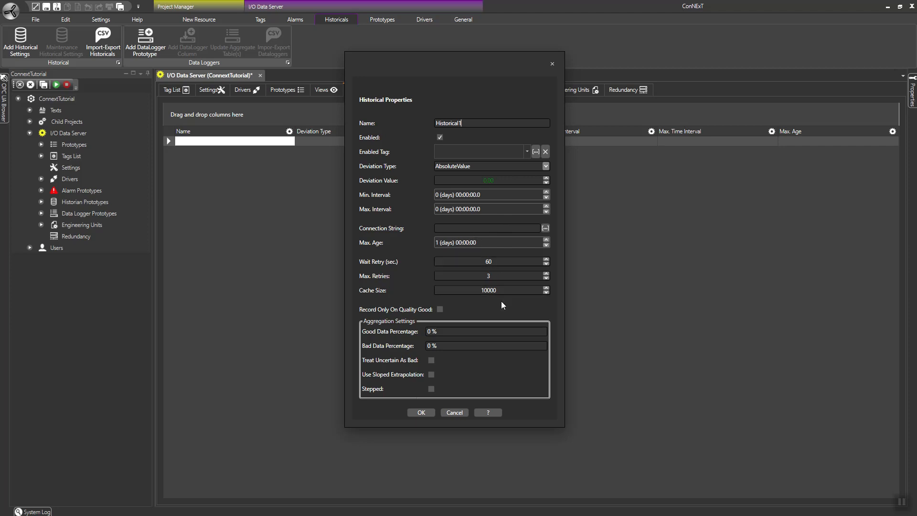
click(423, 414)
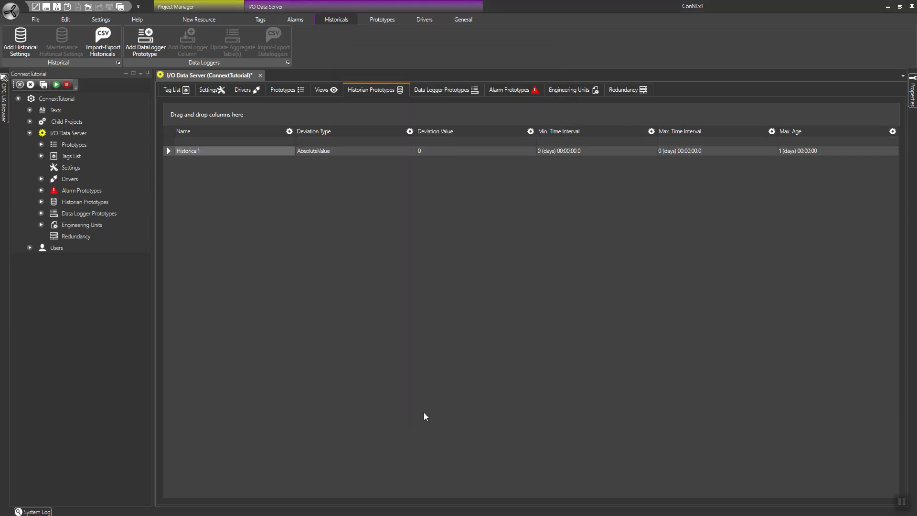
key(ctrl+s)
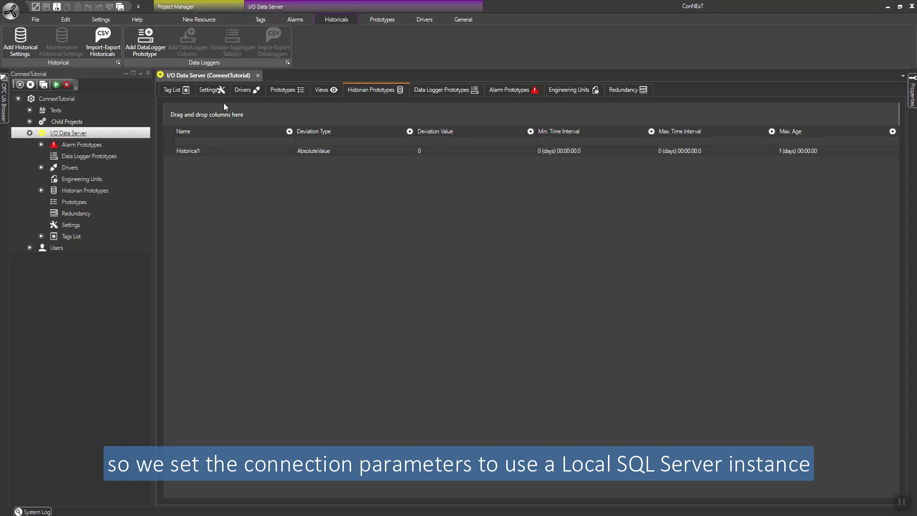
Configure the server's historian default connection for SQL Server (local), database ConnextTutorial, with Windows Authentication.
click(210, 90)
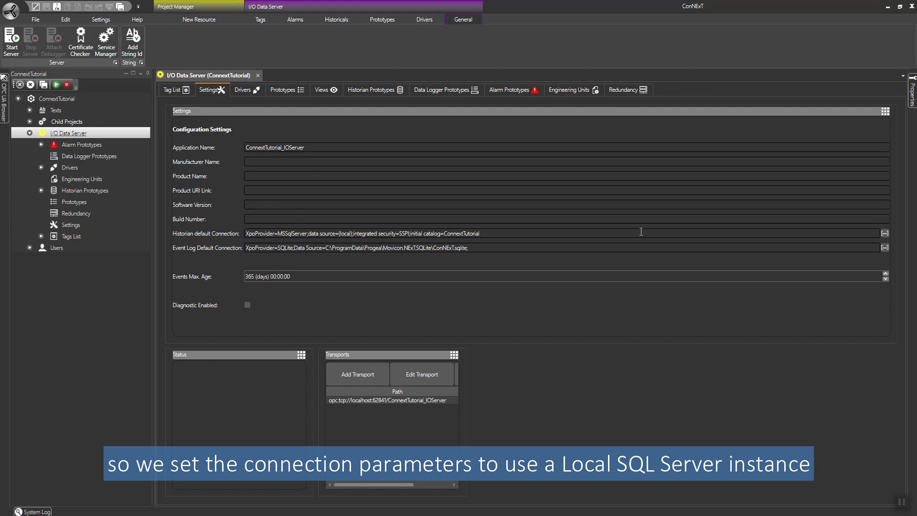
click(885, 234)
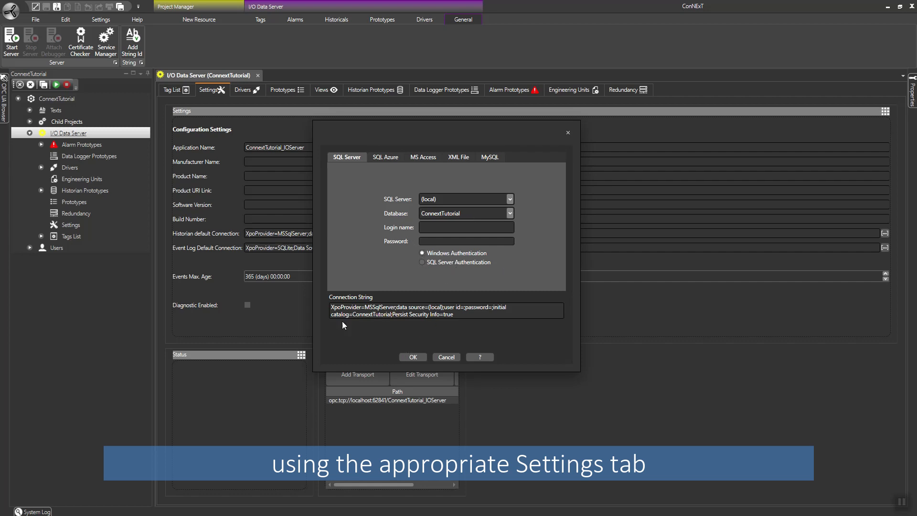
click(423, 359)
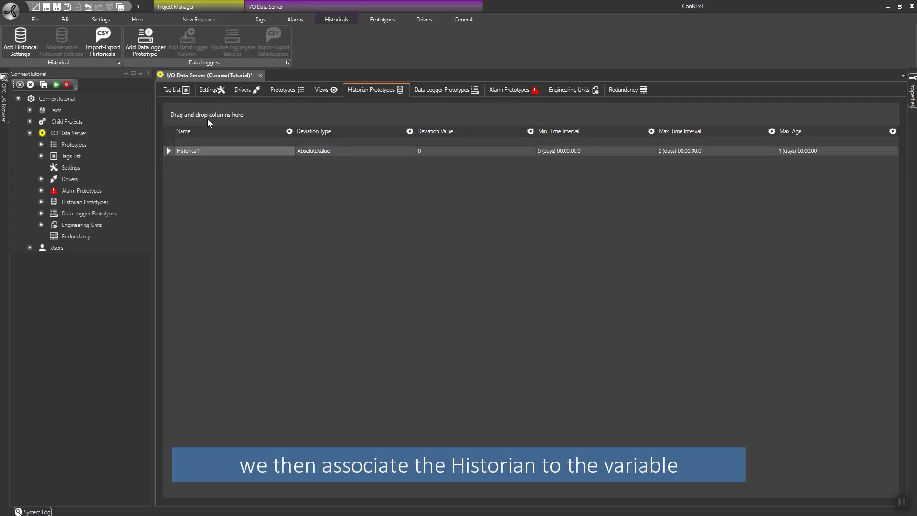
Save the project, then assign the Historical1 historian settings to Variable1 in the tag list.
click(177, 90)
click(43, 85)
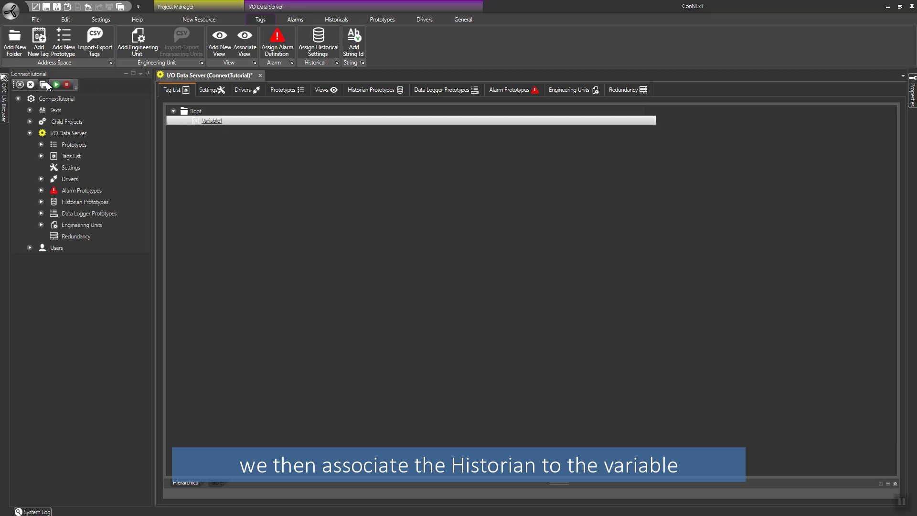
right_click(207, 120)
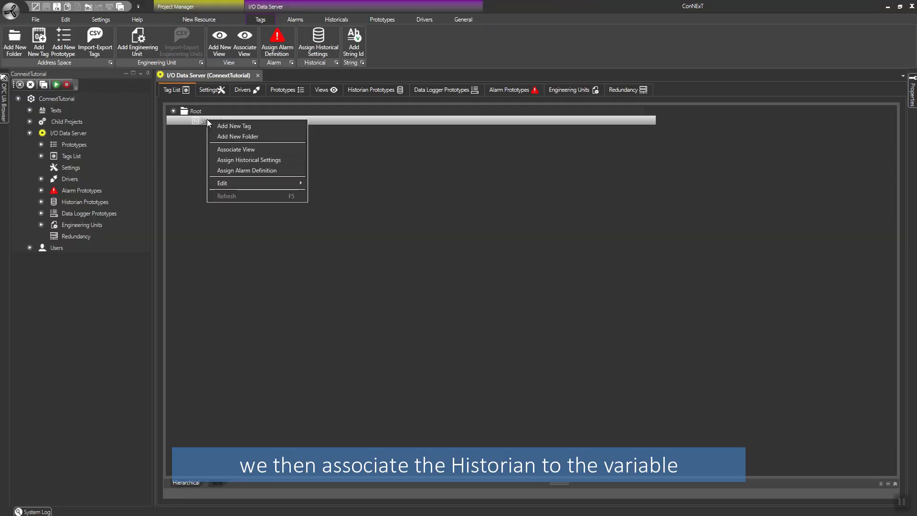
click(257, 159)
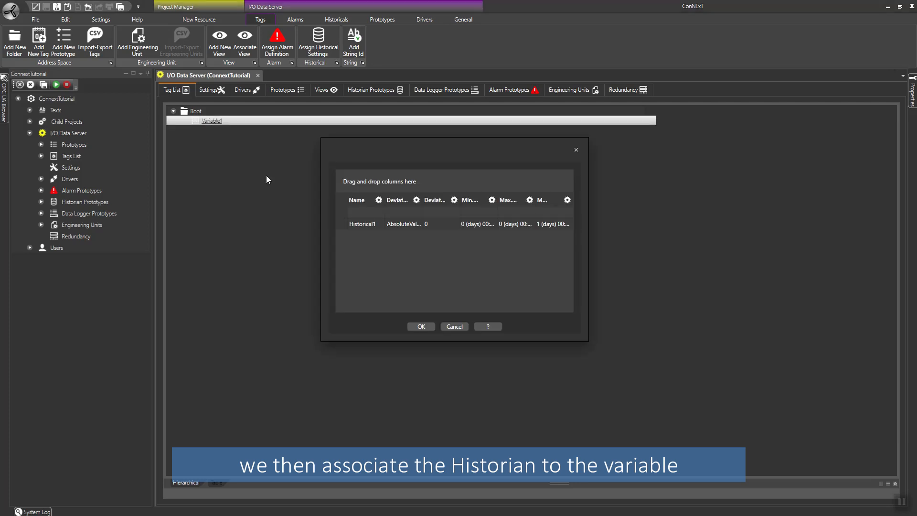
double_click(356, 224)
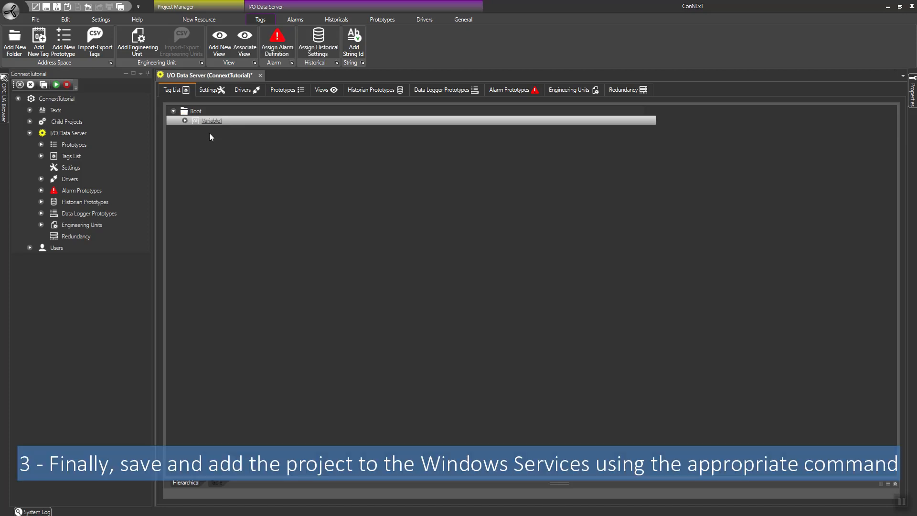
Install the ConnextTutorial project's I/O Data Server as a Windows service through the Services Control Panel.
click(58, 99)
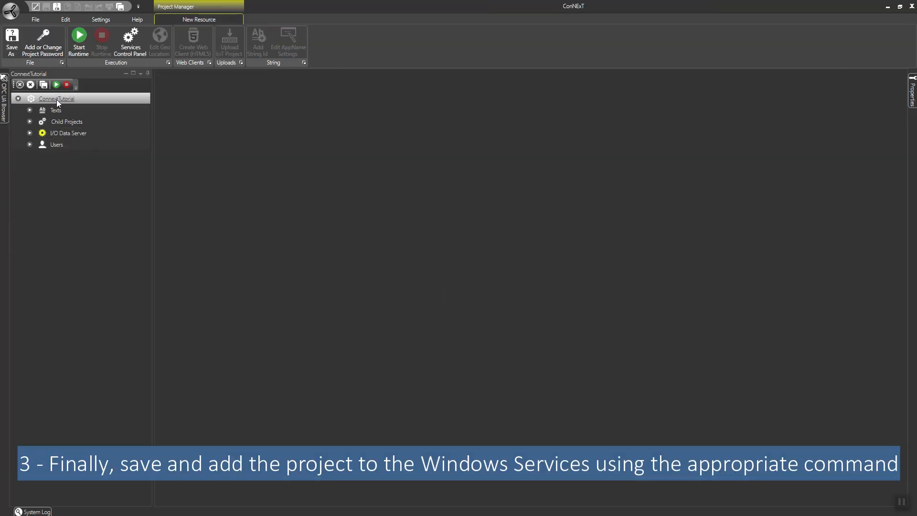
click(135, 39)
click(358, 184)
click(360, 298)
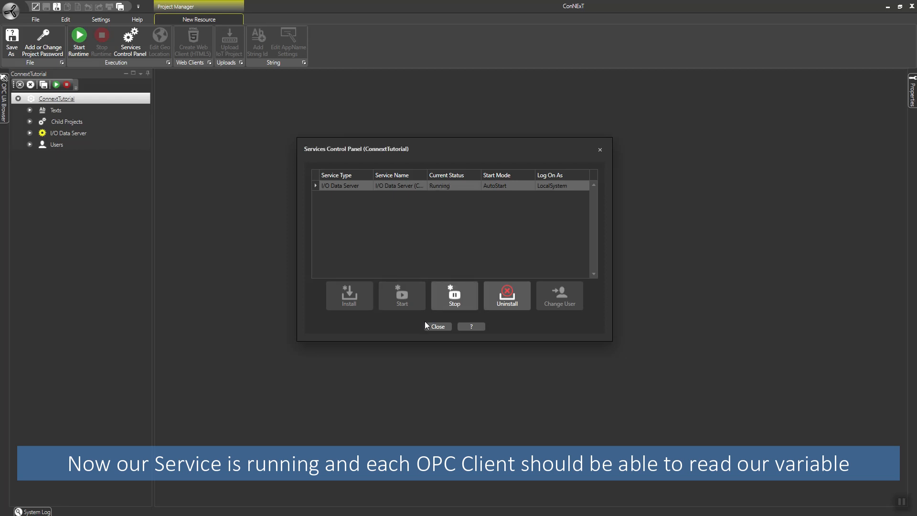
Select the I/O Data Server service to check its status, then close the Services Control Panel and exit the editor.
click(443, 186)
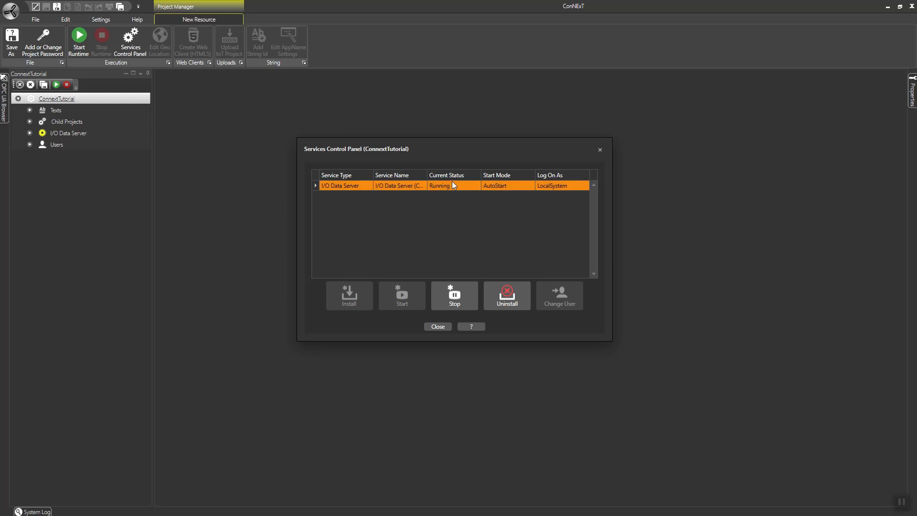
click(440, 327)
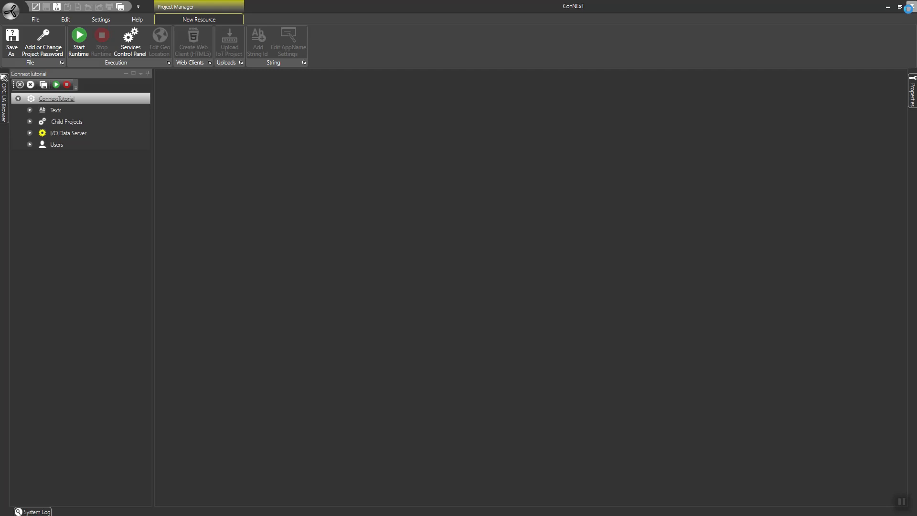
click(912, 6)
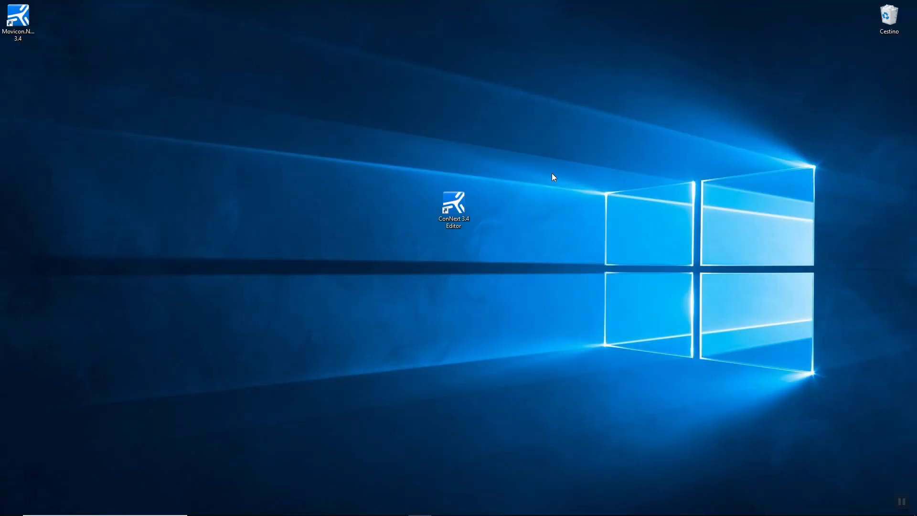